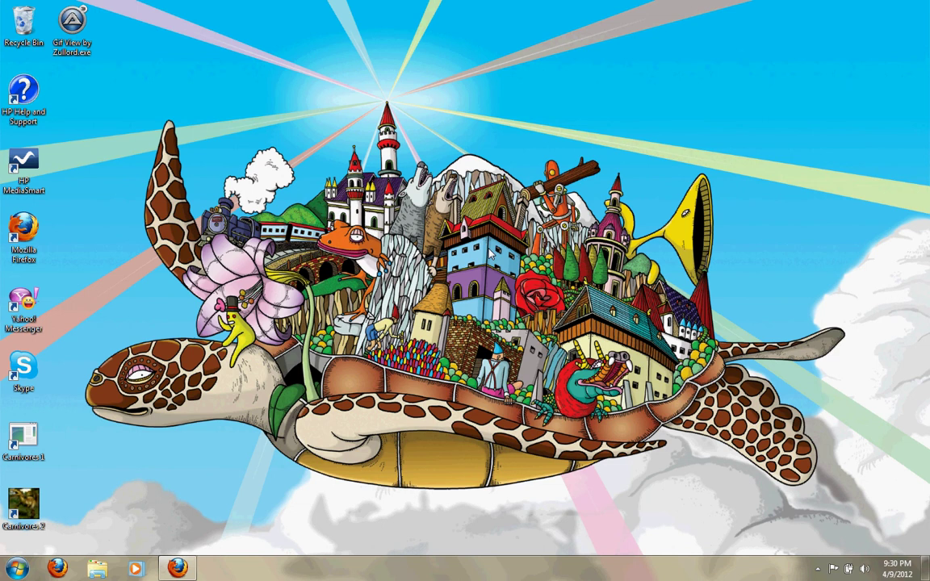
{"action": "mouse_move", "coordinate": [182, 575]}
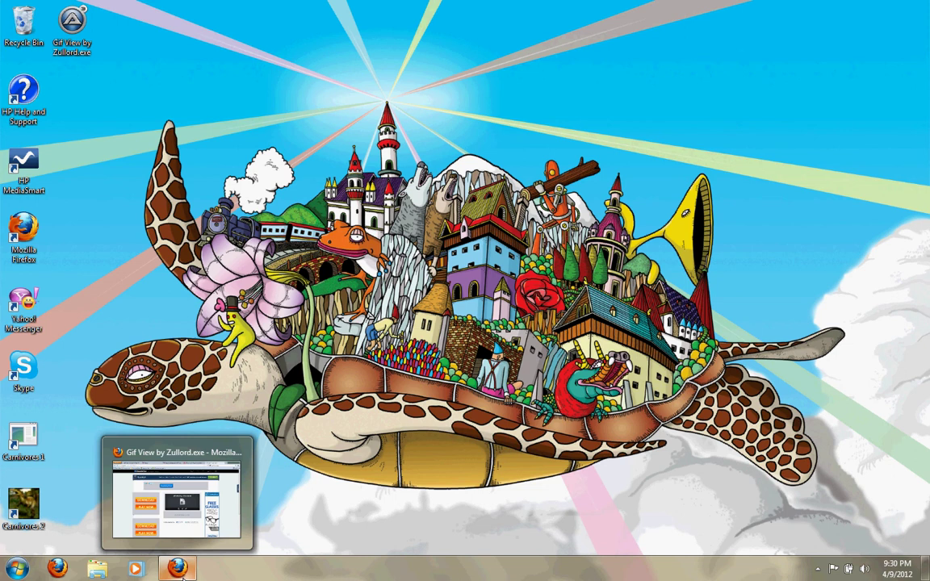
{"action": "left_click", "coordinate": [181, 570]}
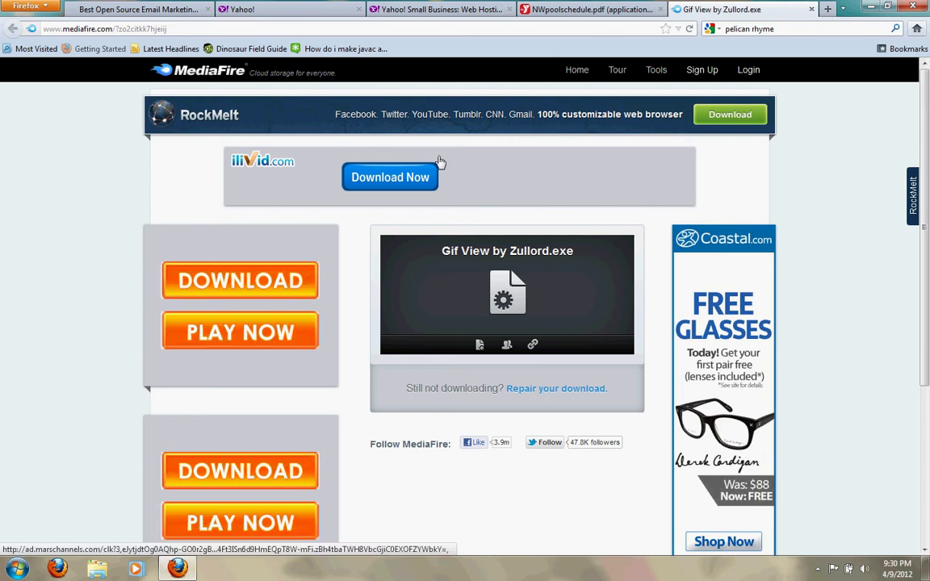
{"action": "left_click", "coordinate": [173, 31]}
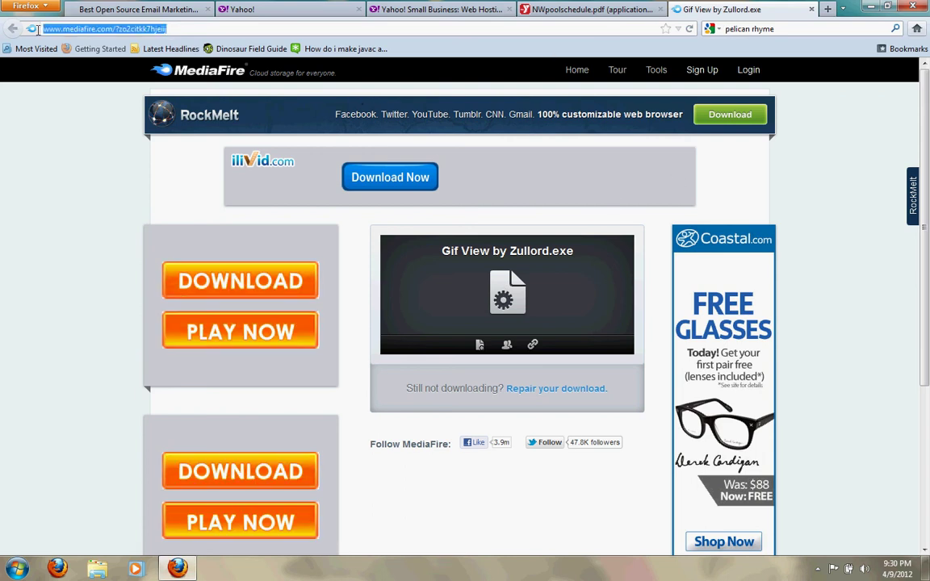
{"action": "left_click", "coordinate": [185, 32]}
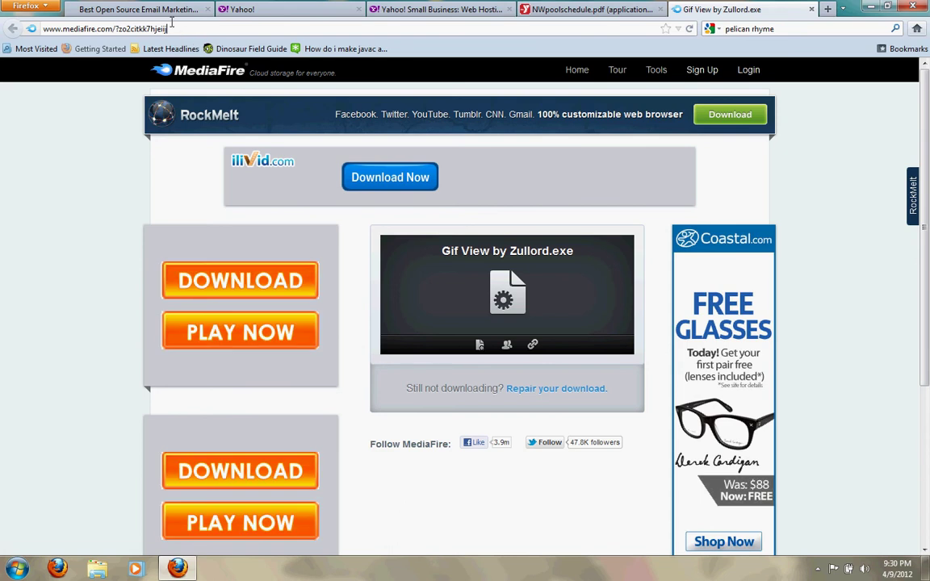
{"action": "key", "text": "Return"}
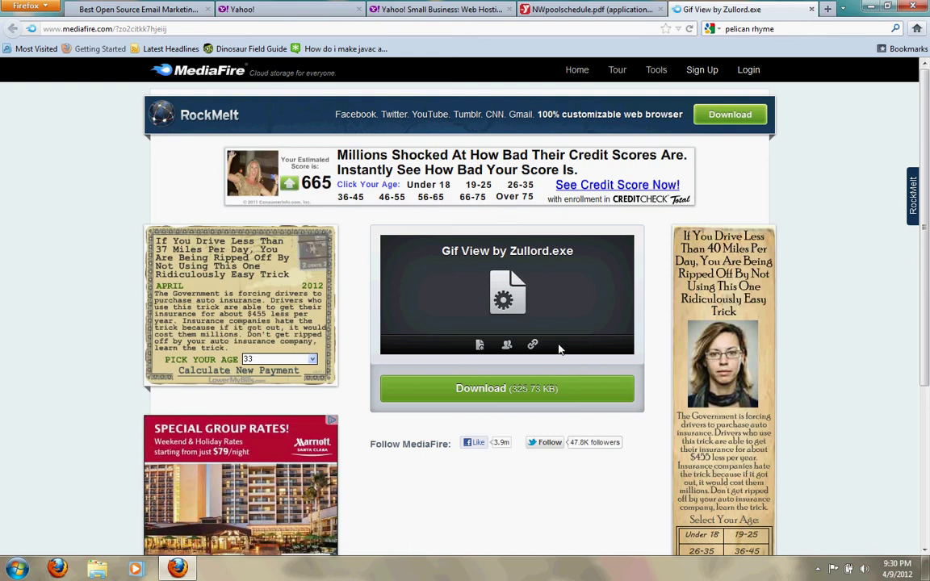
{"action": "left_click", "coordinate": [570, 391]}
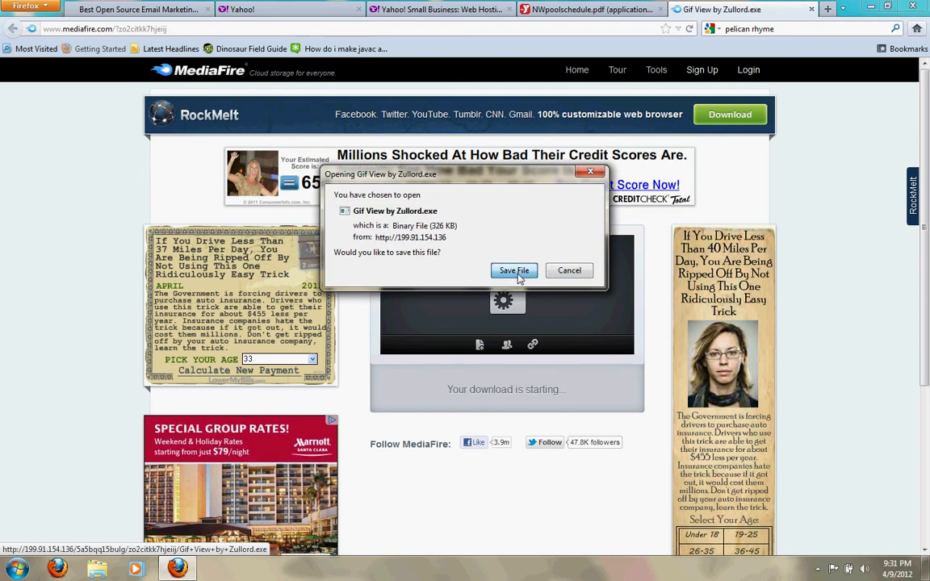
{"action": "left_click", "coordinate": [515, 271]}
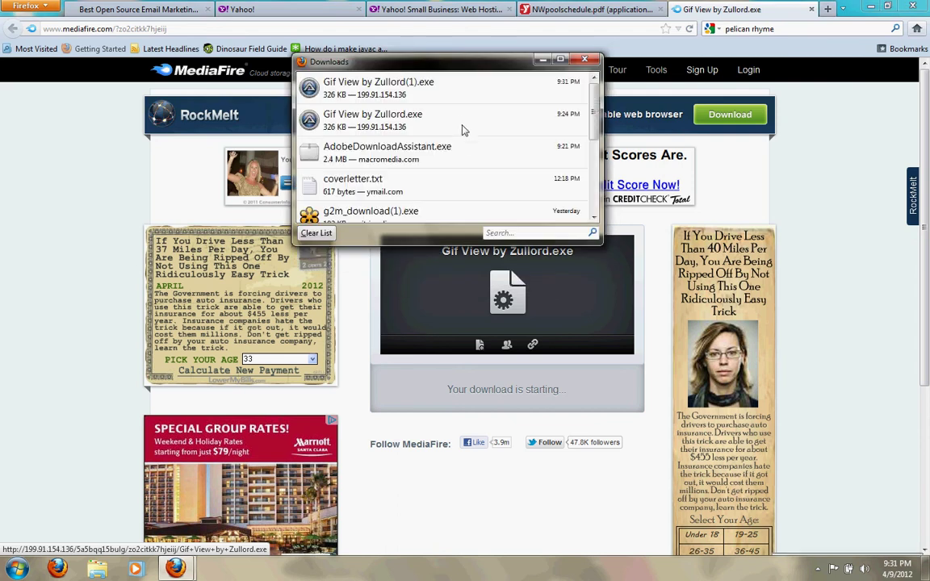
- Remove the older Gif View by Zullord.exe entry from the list of downloads
{"action": "left_click", "coordinate": [321, 117]}
{"action": "right_click", "coordinate": [374, 123]}
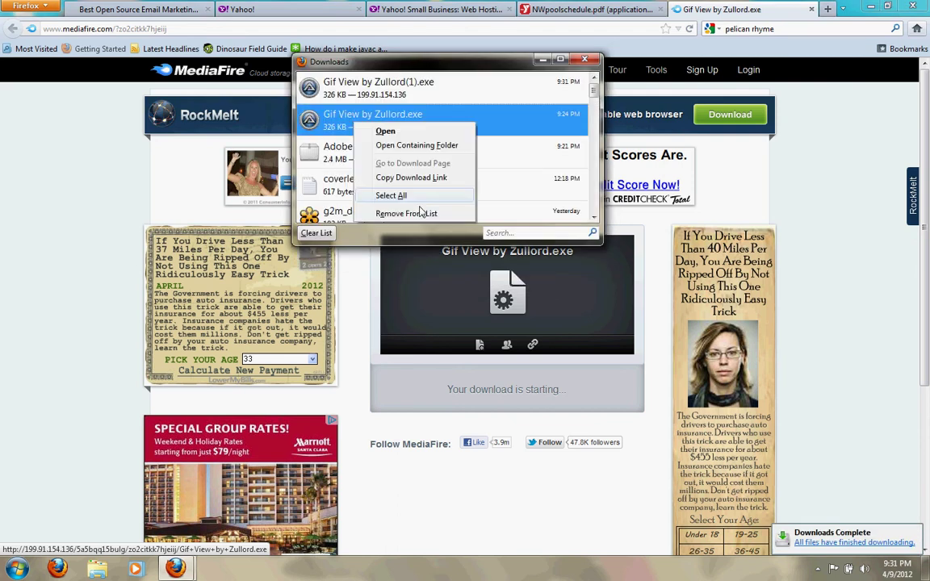
{"action": "left_click", "coordinate": [408, 214]}
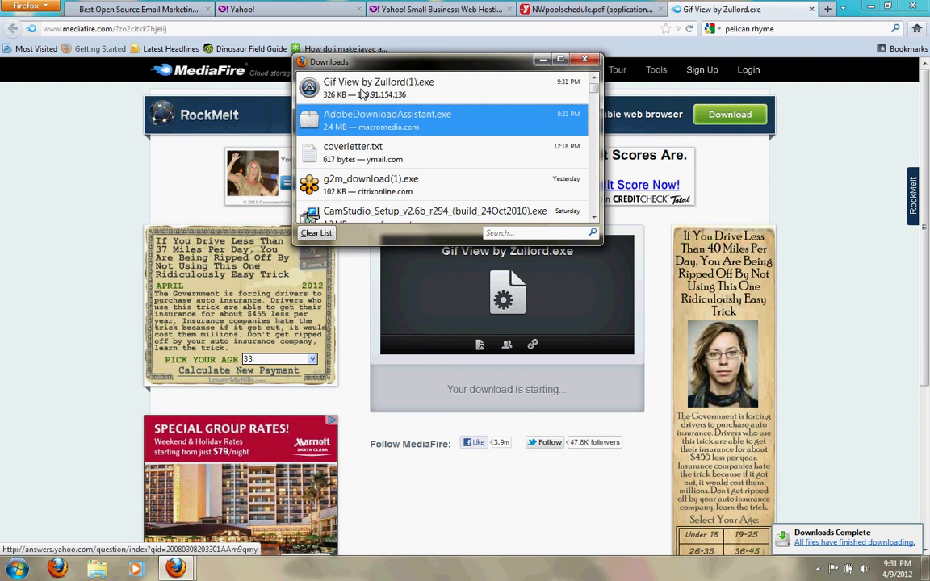
- Minimize the browser and the Downloads window to show the desktop
{"action": "left_click", "coordinate": [867, 9]}
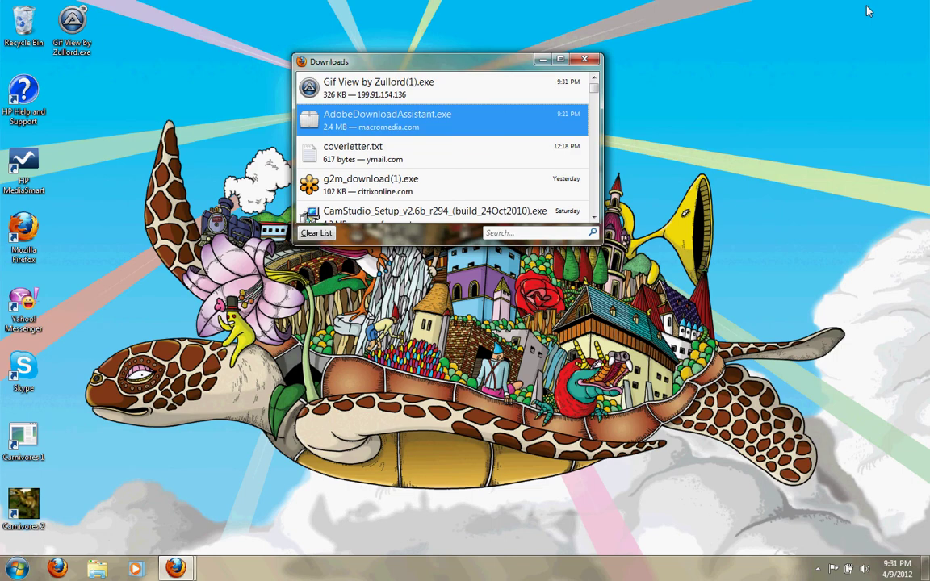
{"action": "left_click", "coordinate": [370, 92]}
{"action": "mouse_move", "coordinate": [370, 92]}
{"action": "left_mouse_down"}
{"action": "mouse_move", "coordinate": [353, 128]}
{"action": "mouse_move", "coordinate": [171, 162]}
{"action": "mouse_move", "coordinate": [182, 125]}
{"action": "mouse_move", "coordinate": [117, 206]}
{"action": "mouse_move", "coordinate": [77, 472]}
{"action": "mouse_move", "coordinate": [378, 184]}
{"action": "mouse_move", "coordinate": [383, 93]}
{"action": "left_mouse_up"}
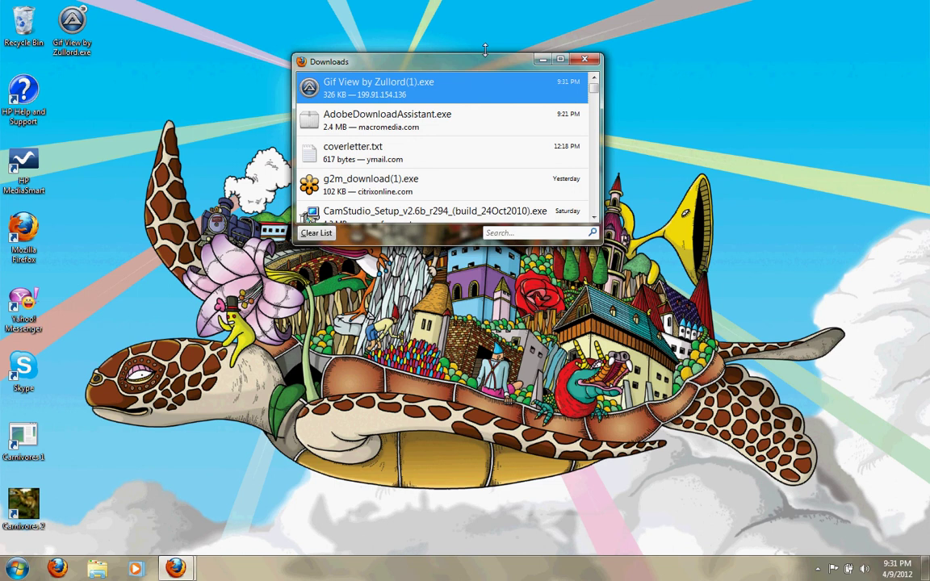
{"action": "left_click", "coordinate": [541, 61]}
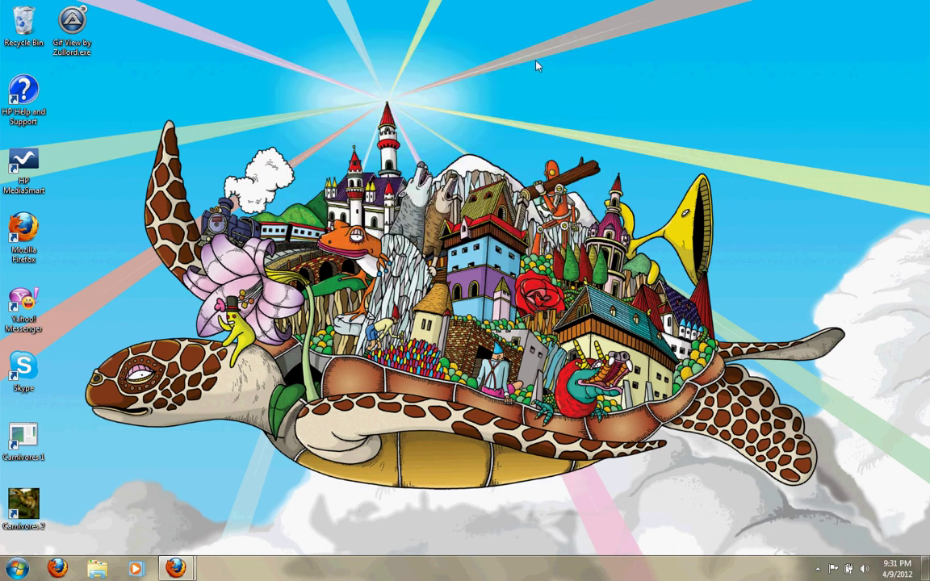
- Open the Pictures library in Windows Explorer and locate Pelican_man.gif
{"action": "left_click", "coordinate": [96, 570]}
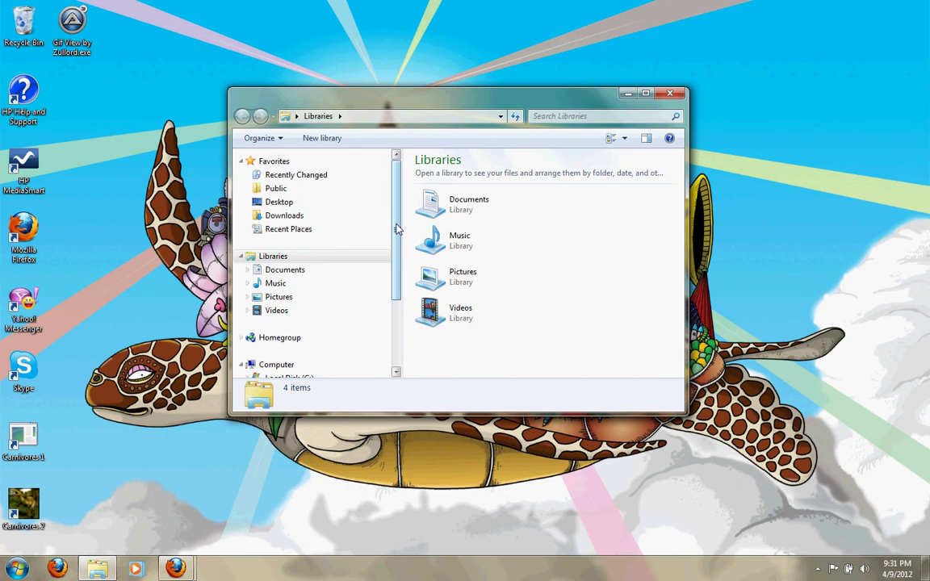
{"action": "left_click_drag", "start_coordinate": [397, 229], "coordinate": [370, 315]}
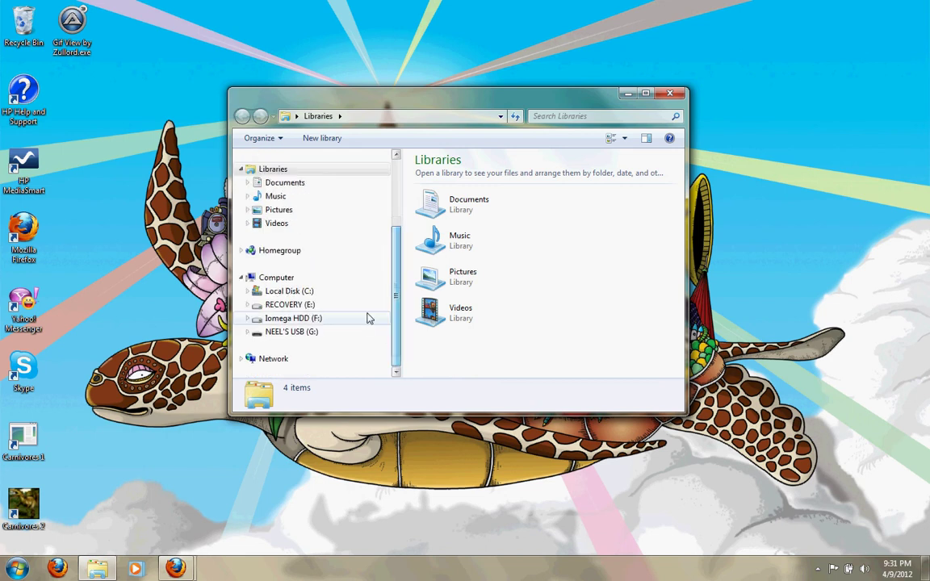
{"action": "left_click", "coordinate": [444, 289]}
{"action": "double_click", "coordinate": [445, 289]}
{"action": "scroll", "coordinate": [675, 290], "scroll_direction": "down", "scroll_amount": 3}
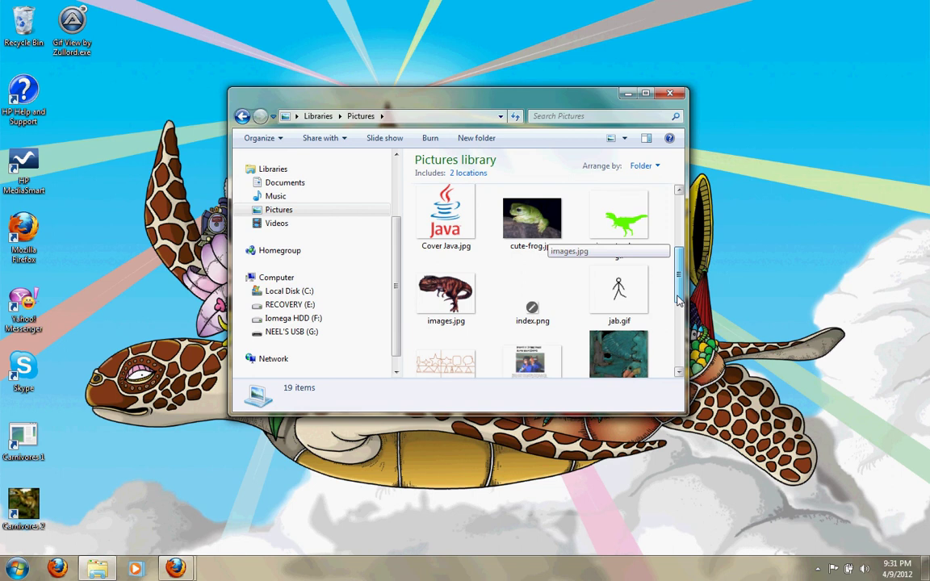
{"action": "scroll", "coordinate": [549, 238], "scroll_direction": "up", "scroll_amount": 1}
{"action": "scroll", "coordinate": [549, 238], "scroll_direction": "down", "scroll_amount": 3}
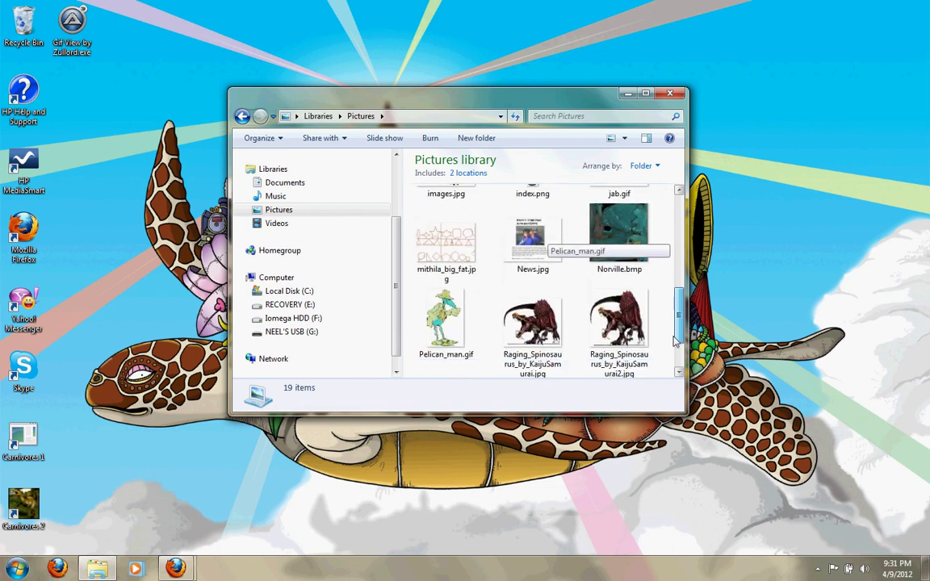
{"action": "mouse_move", "coordinate": [453, 321]}
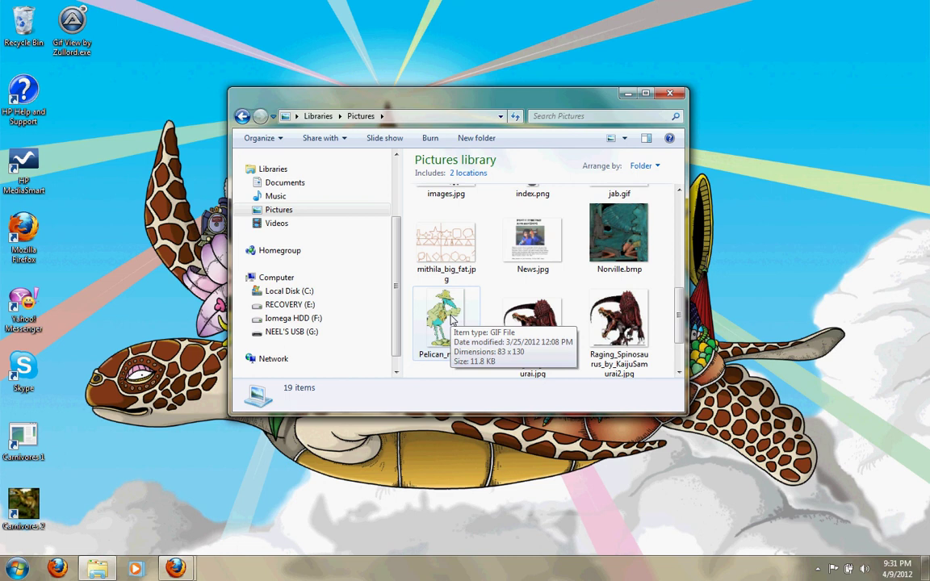
- Open the default program chooser for Pelican_man.gif, browse the Desktop for the GIF viewer, and cancel the file browsing
{"action": "right_click", "coordinate": [452, 322]}
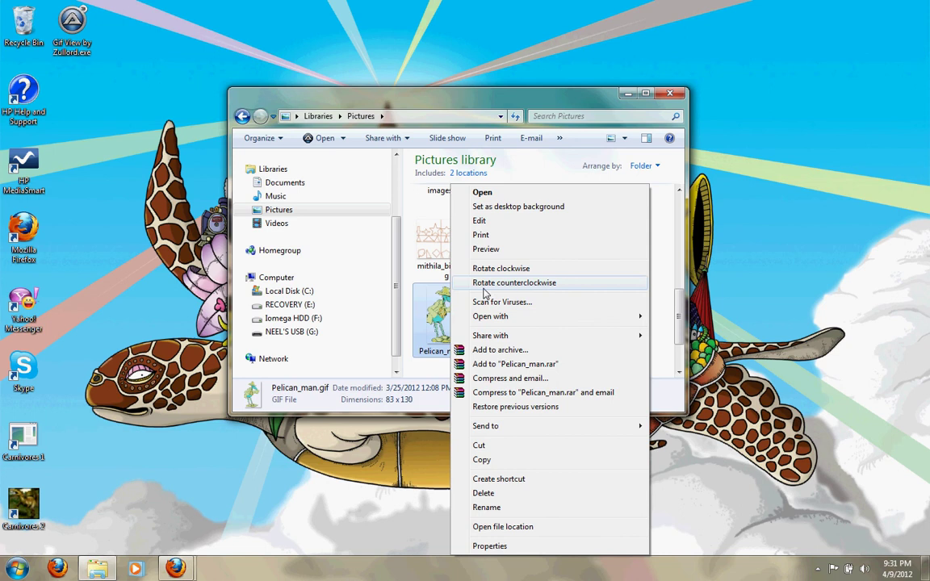
{"action": "mouse_move", "coordinate": [490, 321]}
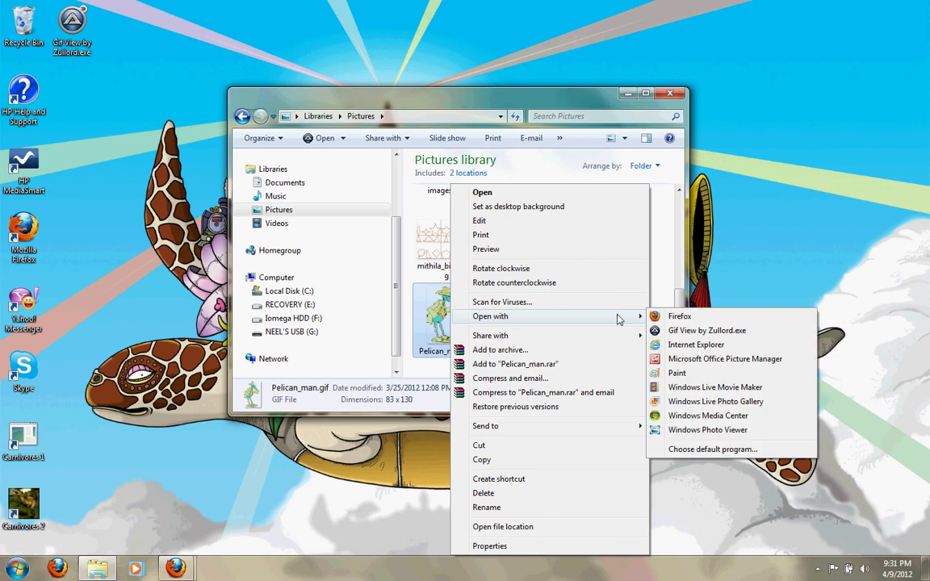
{"action": "left_click", "coordinate": [691, 450]}
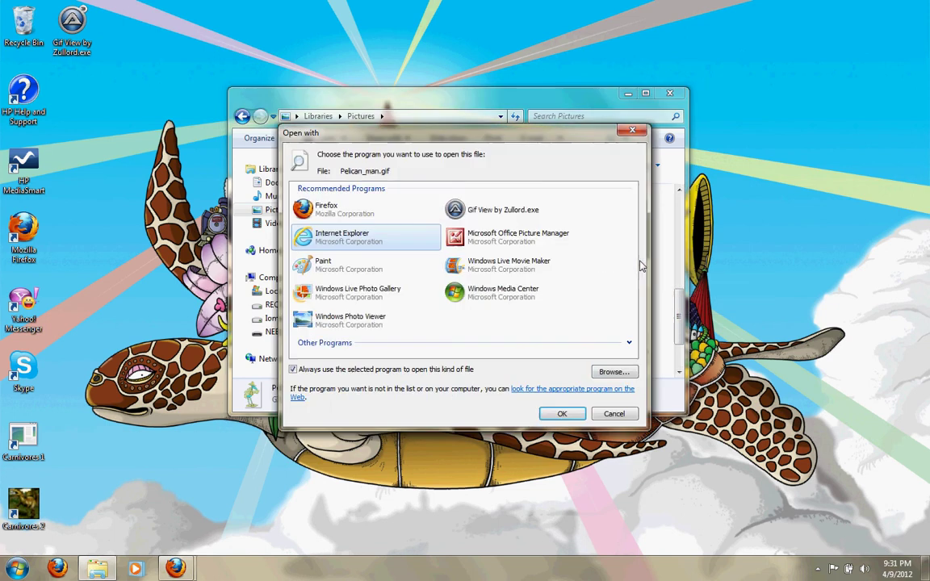
{"action": "left_click", "coordinate": [615, 372]}
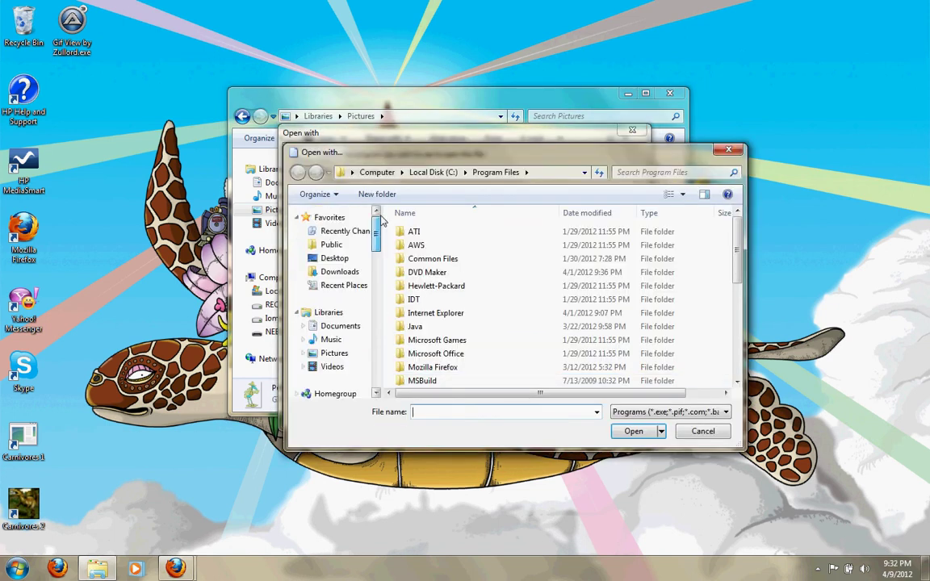
{"action": "left_click", "coordinate": [352, 258]}
{"action": "left_click", "coordinate": [735, 347]}
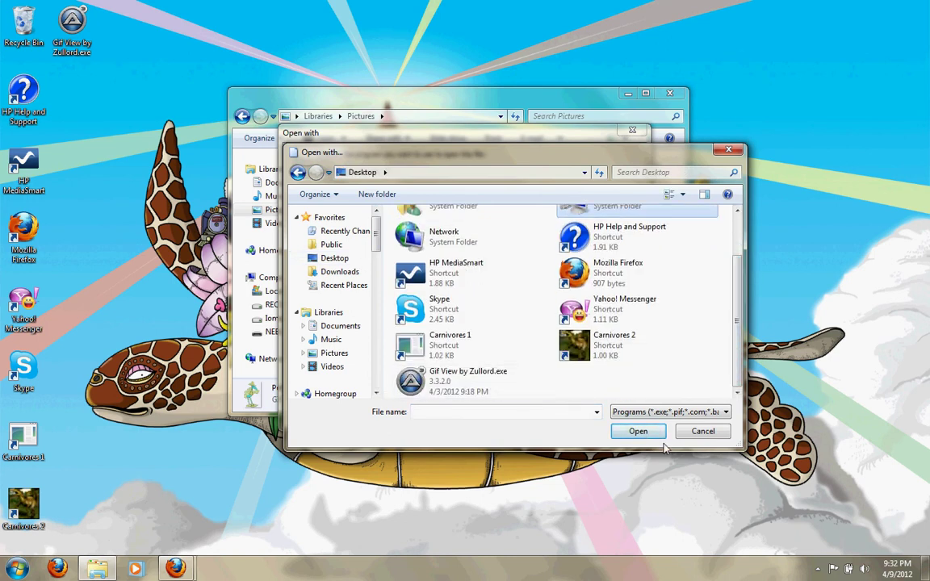
{"action": "left_click", "coordinate": [687, 432]}
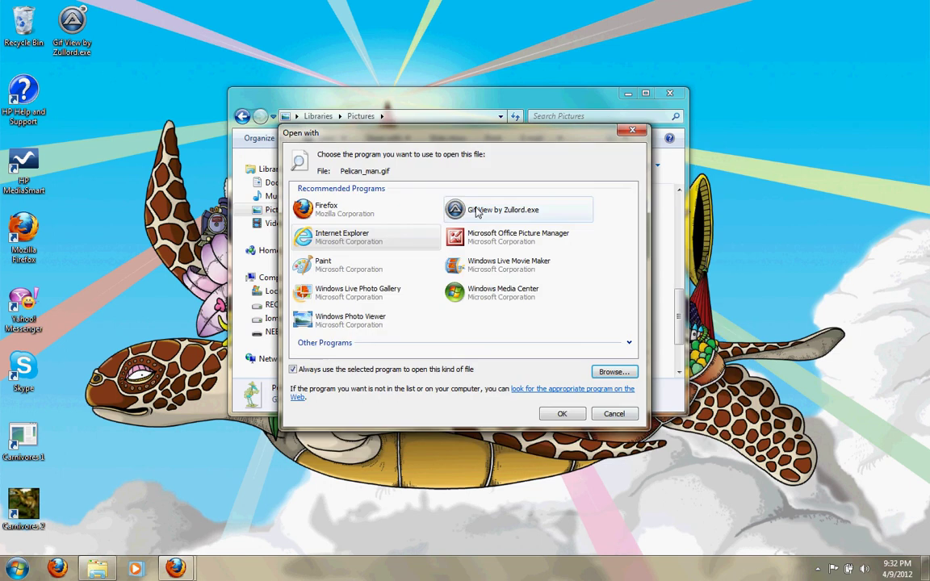
- Try to set Gif View by Zullord.exe as the default program for Pelican_man.gif, and close the Internet Explorer window
{"action": "left_click", "coordinate": [562, 415]}
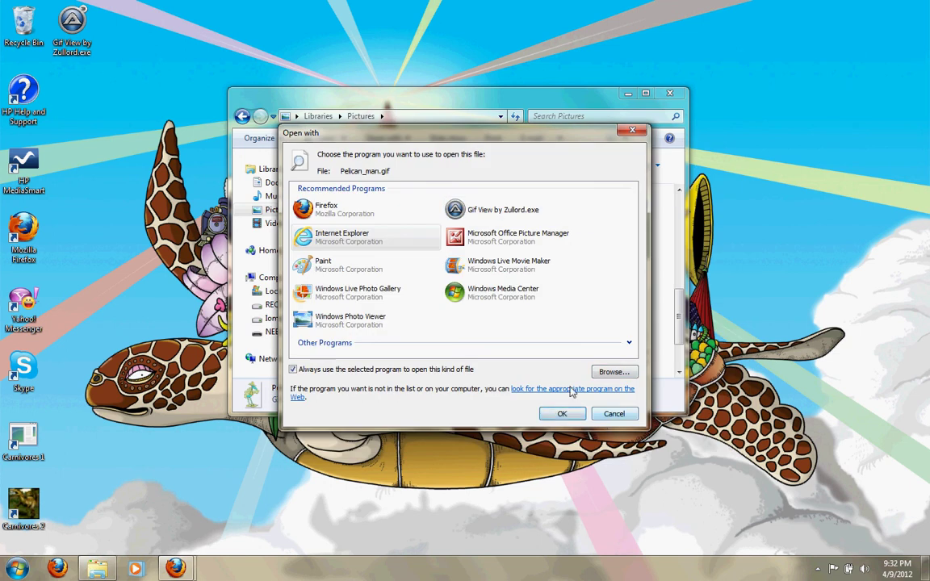
{"action": "left_click", "coordinate": [496, 210]}
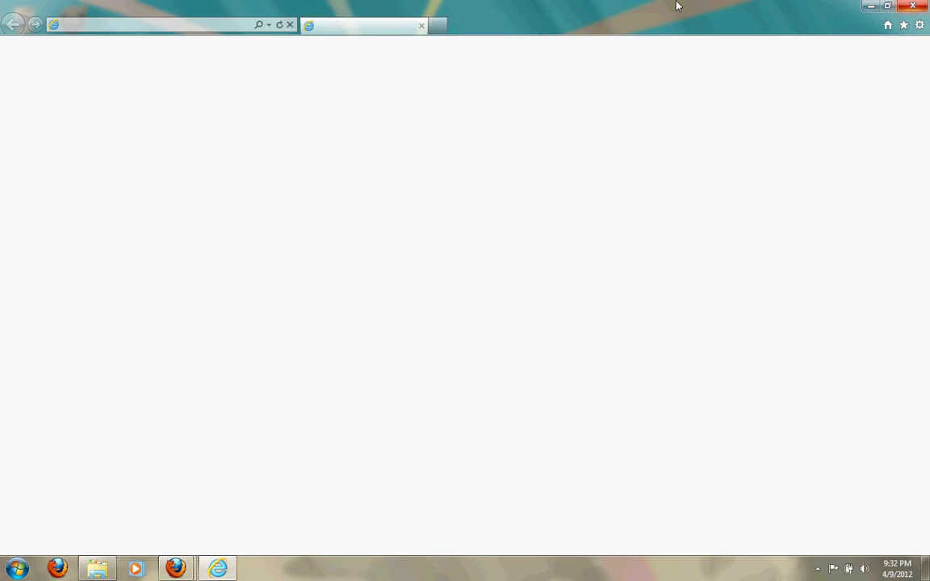
{"action": "left_click", "coordinate": [913, 6]}
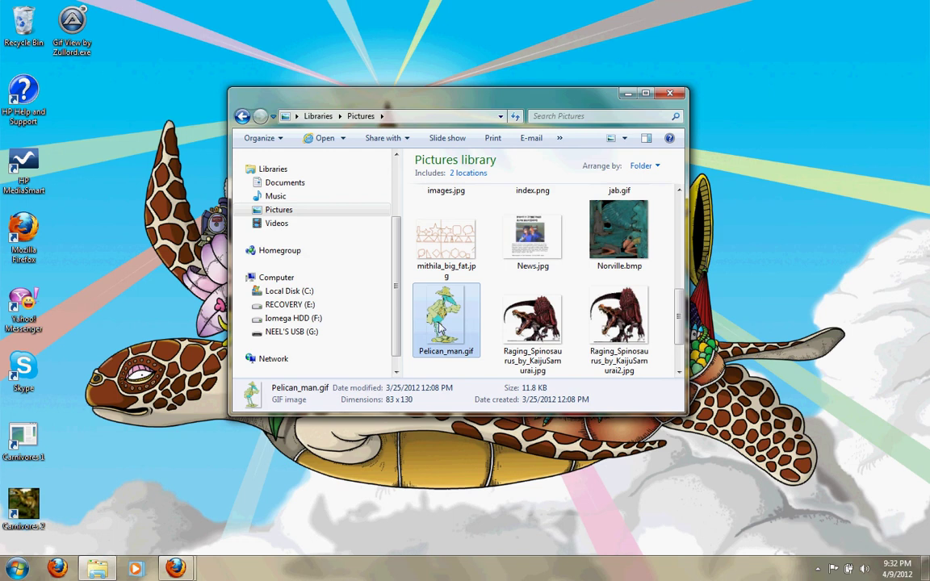
- Try to open Pelican_man.gif with Gif View by Zullord.exe from the file's list of suggested programs
{"action": "right_click", "coordinate": [450, 321]}
{"action": "mouse_move", "coordinate": [626, 316]}
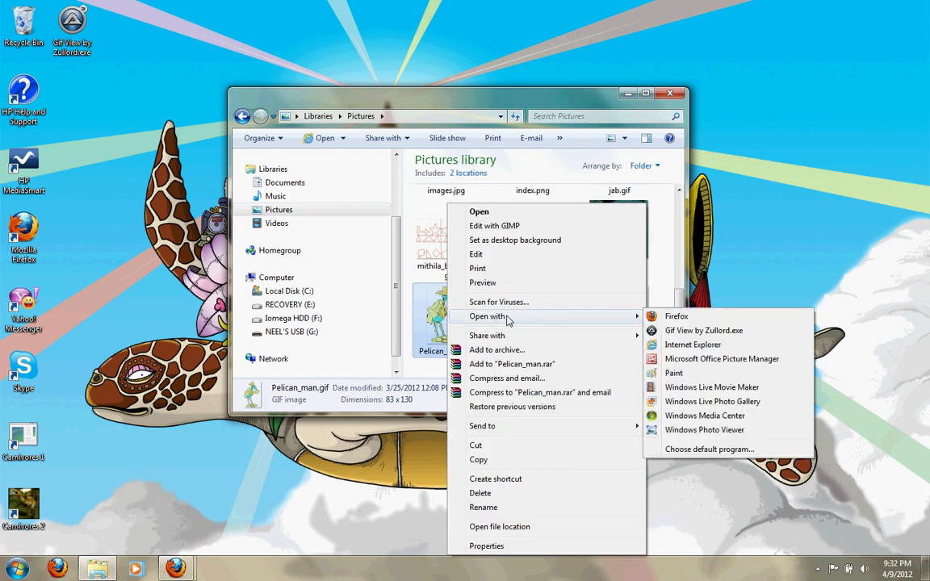
{"action": "left_click", "coordinate": [694, 330]}
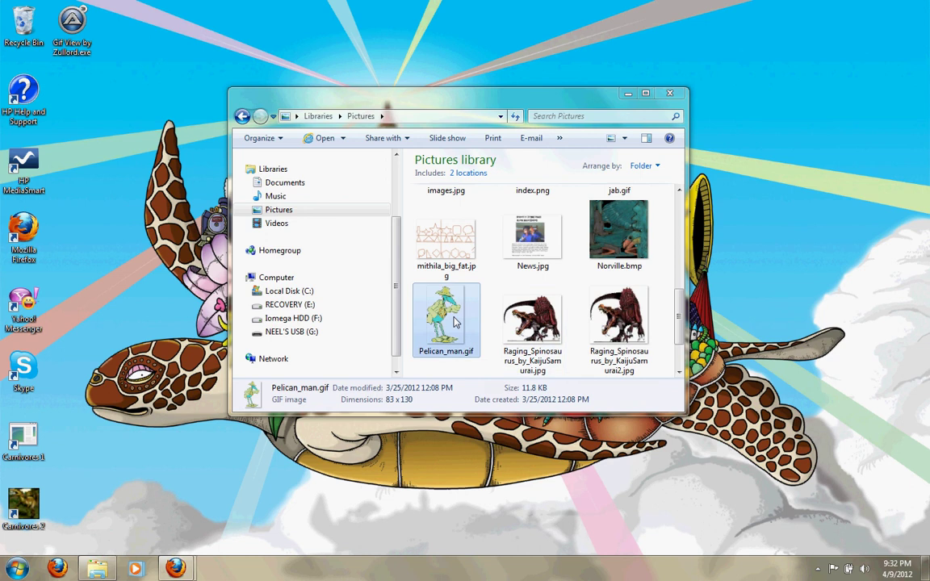
- Open Pelican_man.gif by dropping it onto Gif View by Zullord.exe on the desktop, allow it to run, and stop and resume the animation
{"action": "left_click_drag", "start_coordinate": [455, 322], "coordinate": [78, 56]}
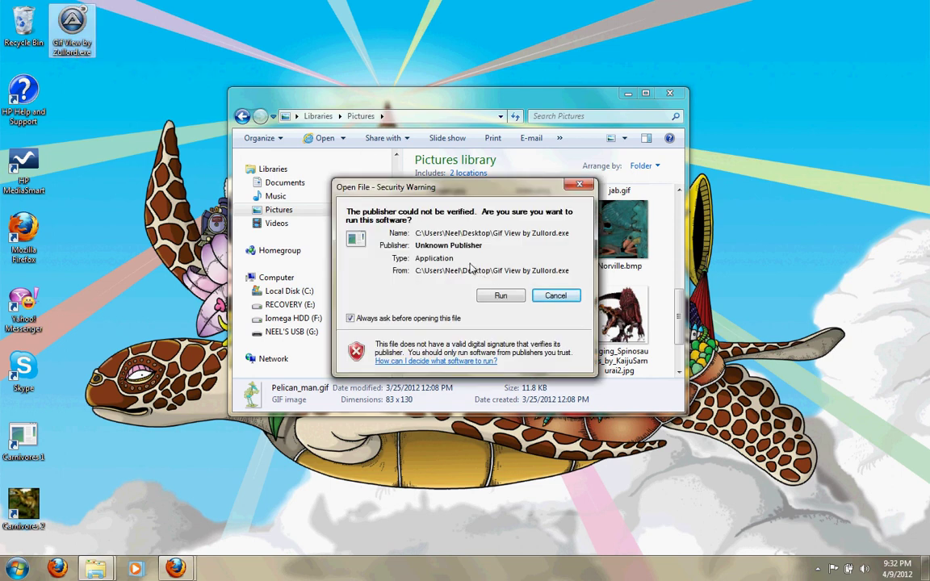
{"action": "left_click", "coordinate": [494, 297]}
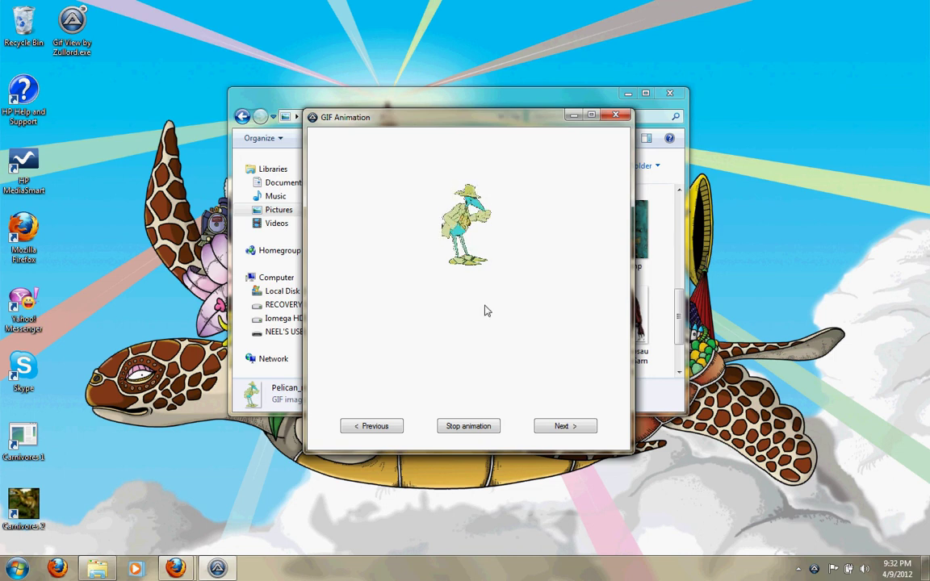
{"action": "left_click", "coordinate": [456, 427]}
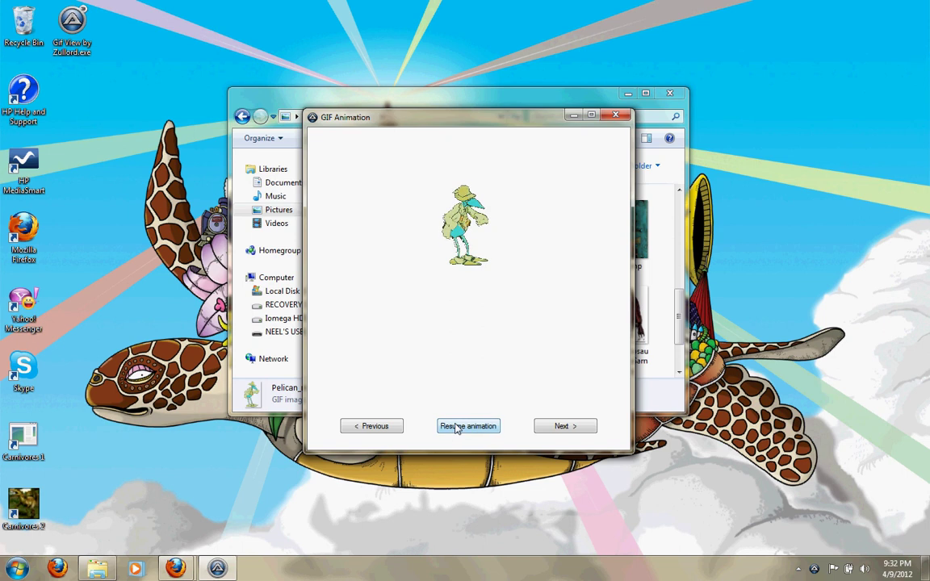
{"action": "left_click", "coordinate": [457, 428]}
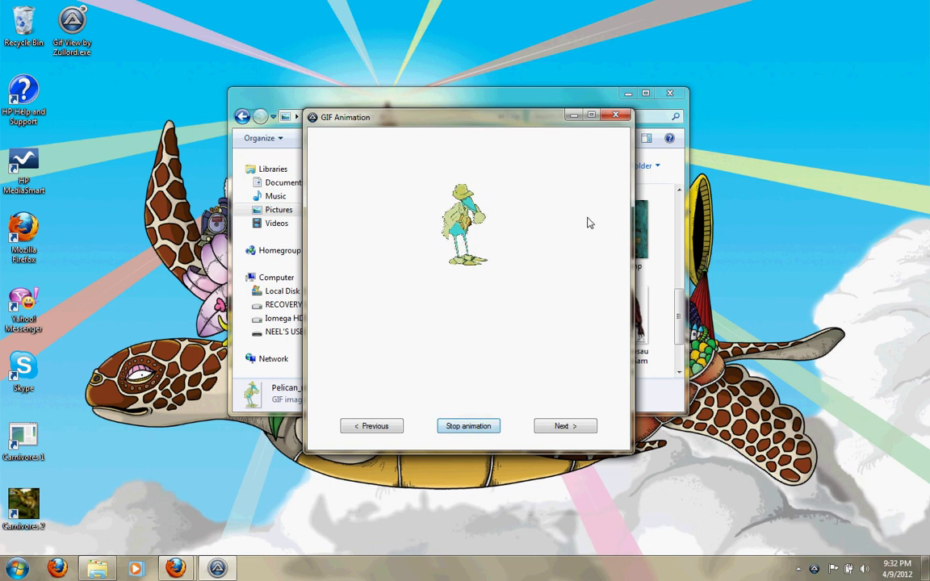